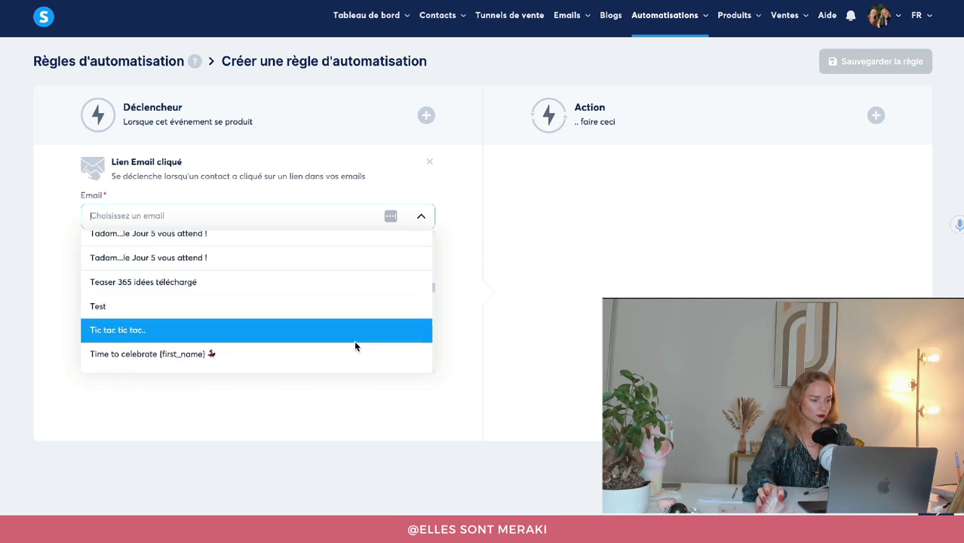
- Choose the email "PROGRAMME 🚀 Module débloqué : Préparer le lancement" for the clicked-link trigger and list its available links
scroll(370, 332, down, 2)
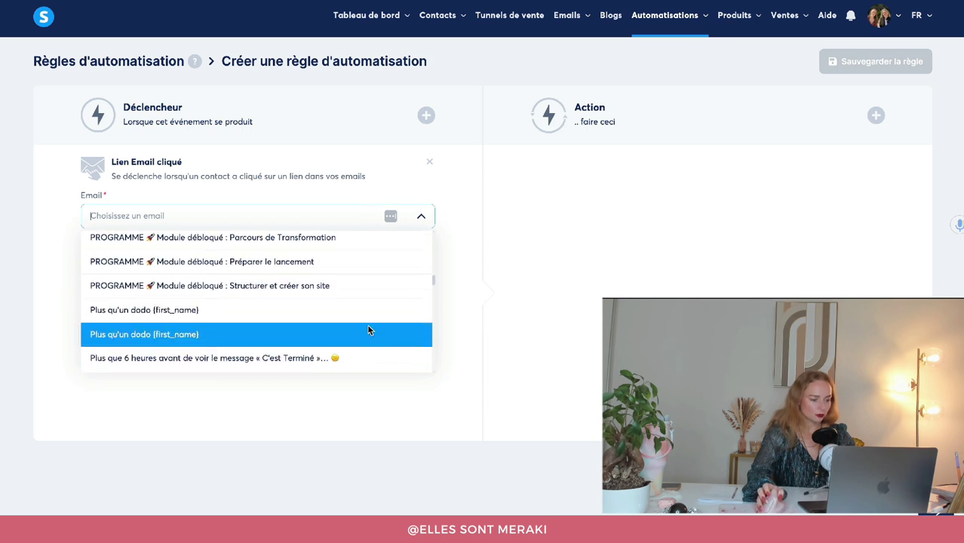
click(352, 263)
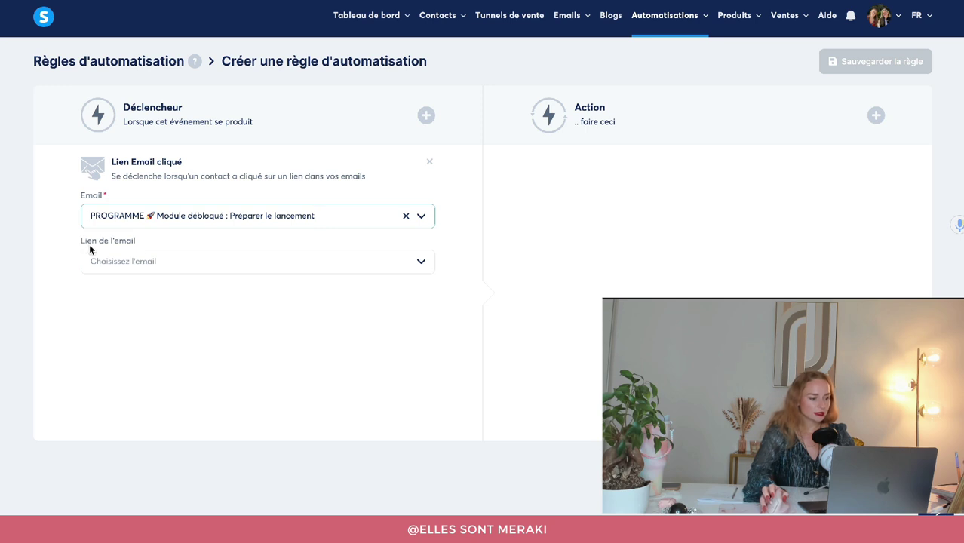
click(147, 262)
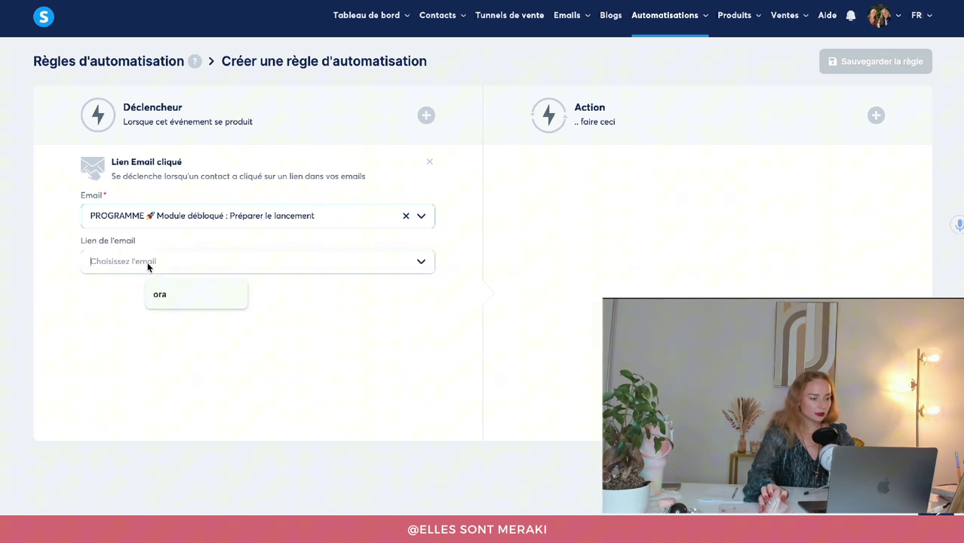
click(102, 349)
click(423, 266)
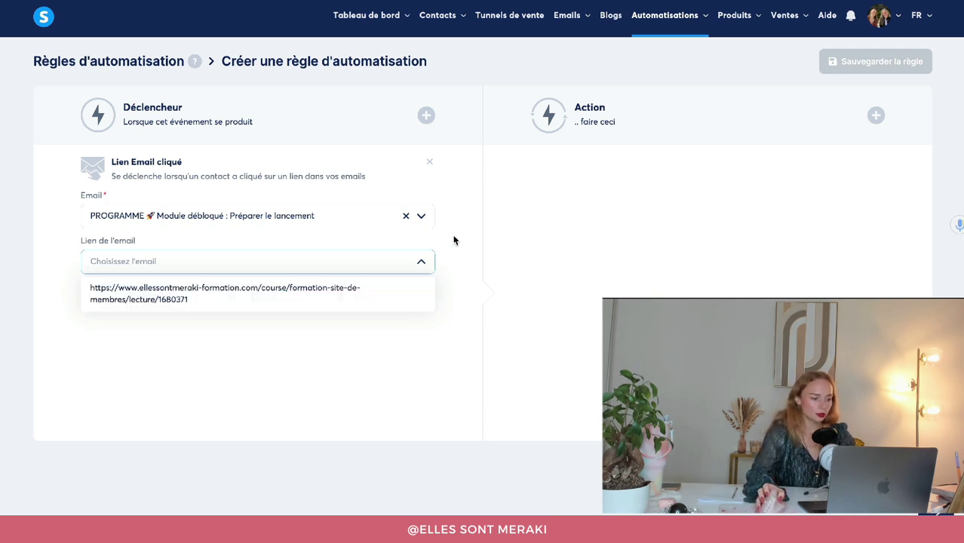
- Change the trigger's email to "Il est temps de célébrer {first_name} 🎉✨" and select its zoom.us link
click(421, 216)
scroll(366, 302, down, 10)
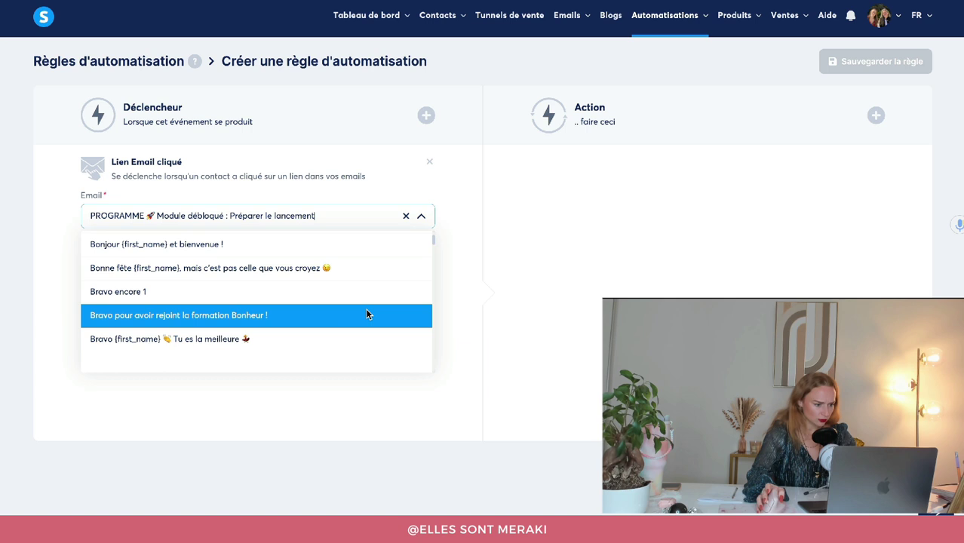
scroll(368, 313, down, 15)
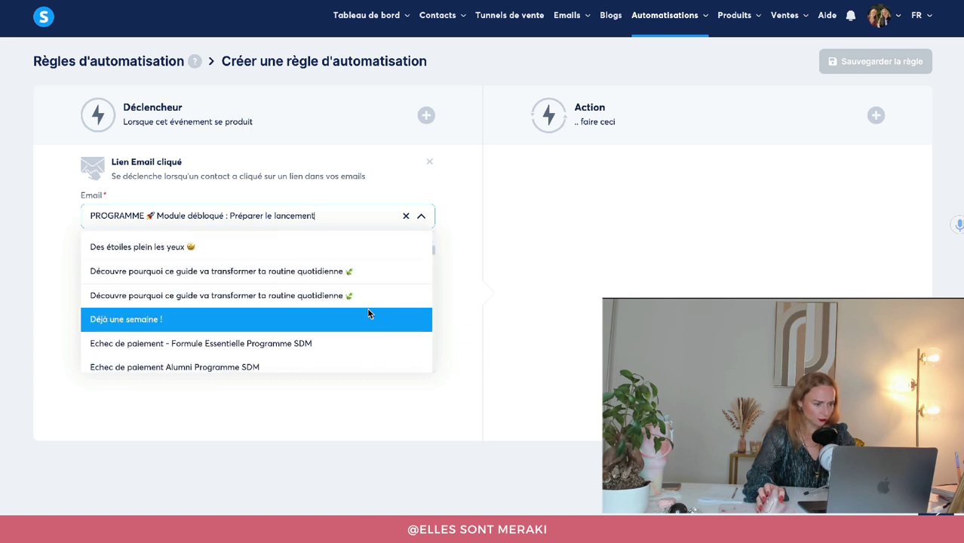
scroll(369, 313, down, 3)
scroll(362, 309, up, 5)
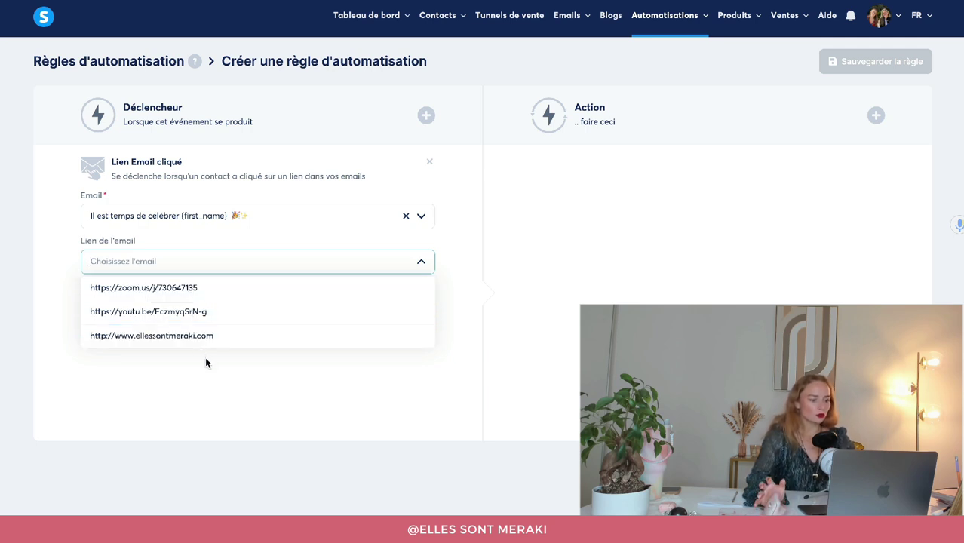
click(192, 294)
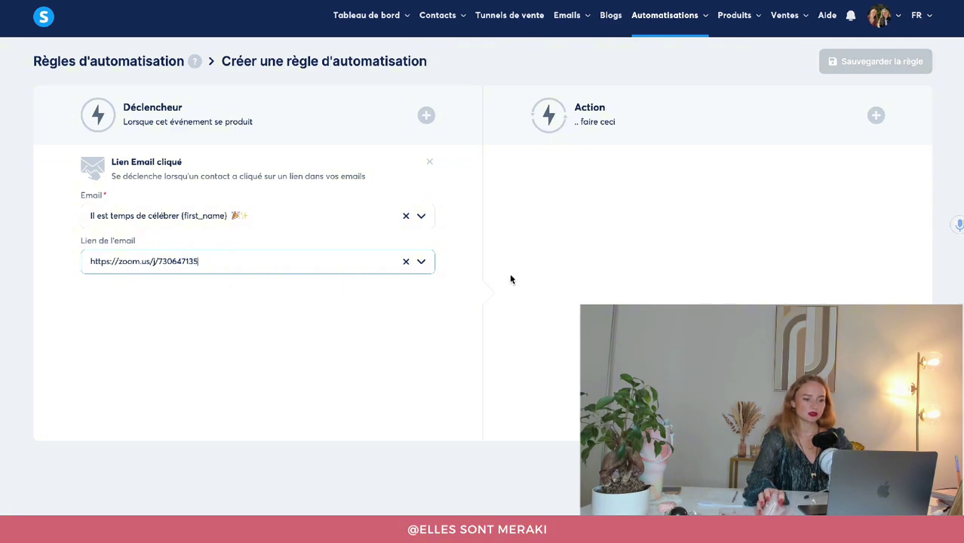
- Add the "Ajouter un tag" action to the automation rule and view the tags it offers
click(875, 117)
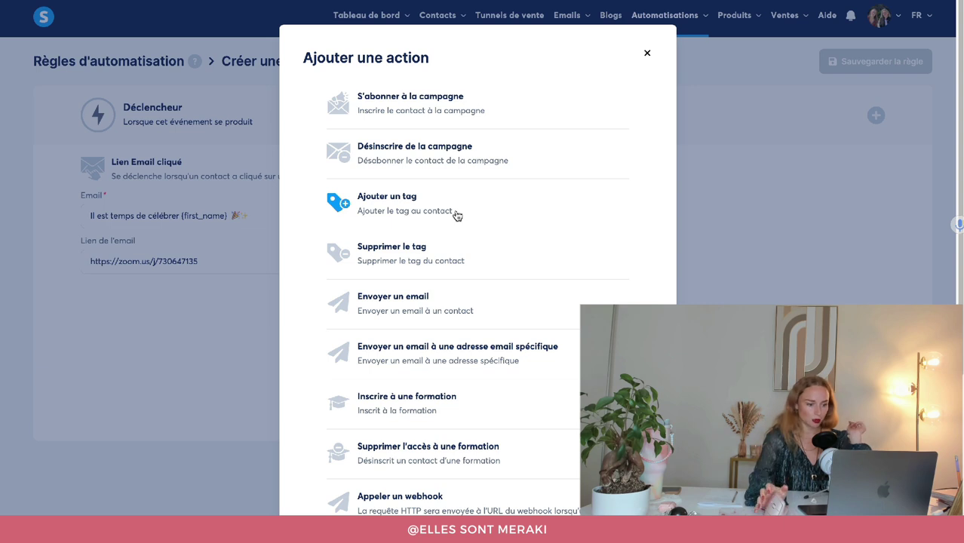
scroll(477, 207, down, 1)
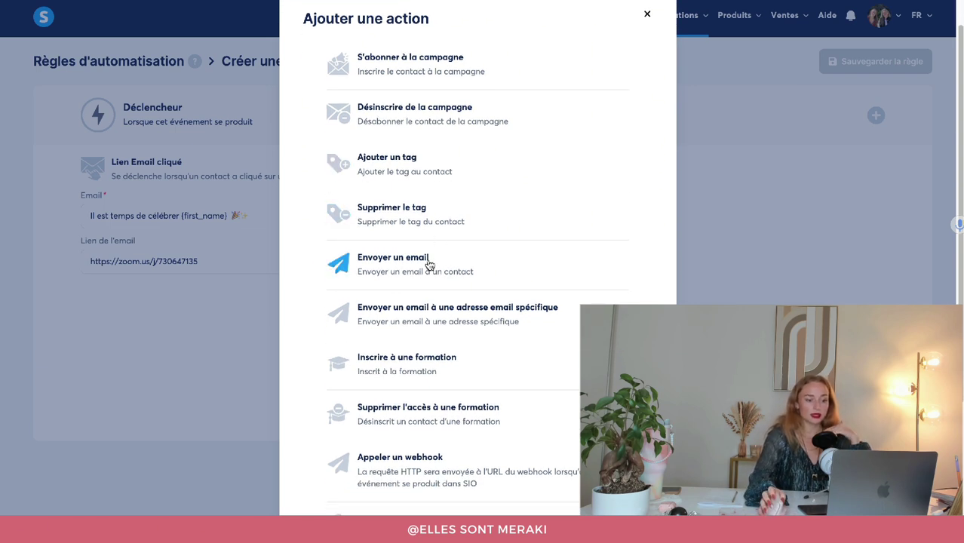
scroll(428, 264, down, 1)
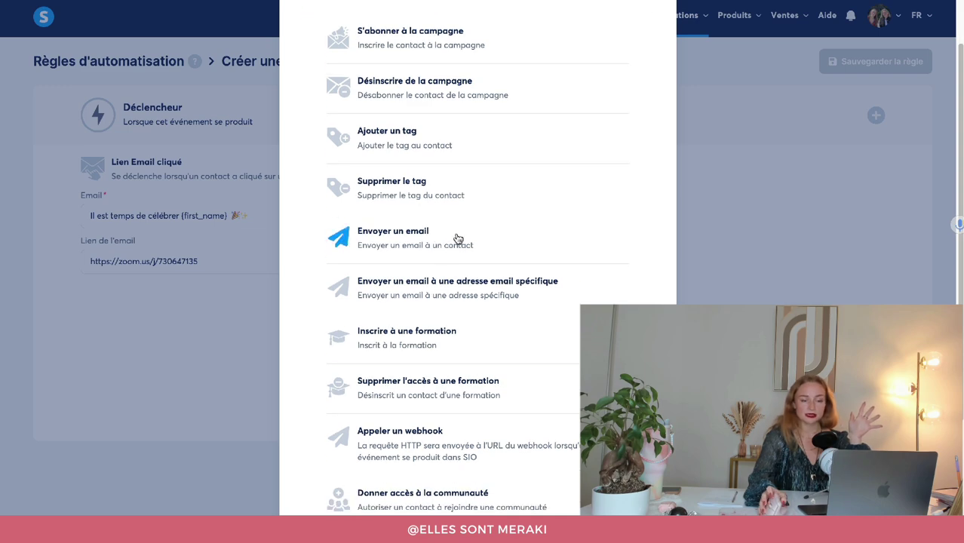
scroll(468, 243, up, 1)
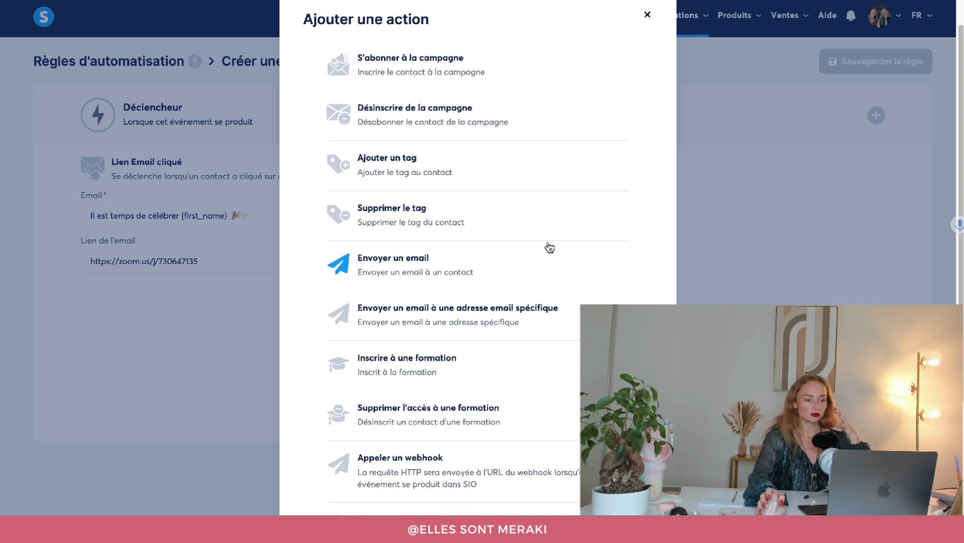
click(412, 173)
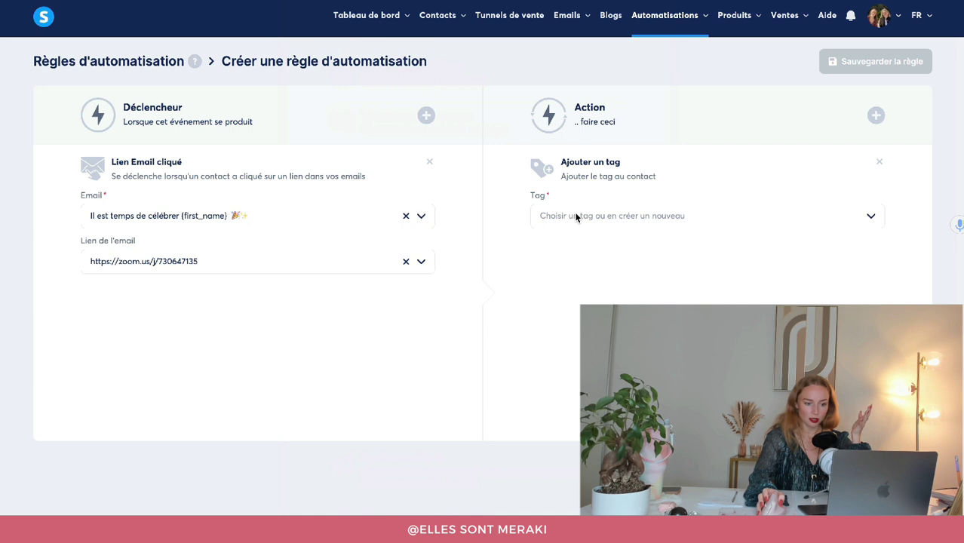
click(576, 215)
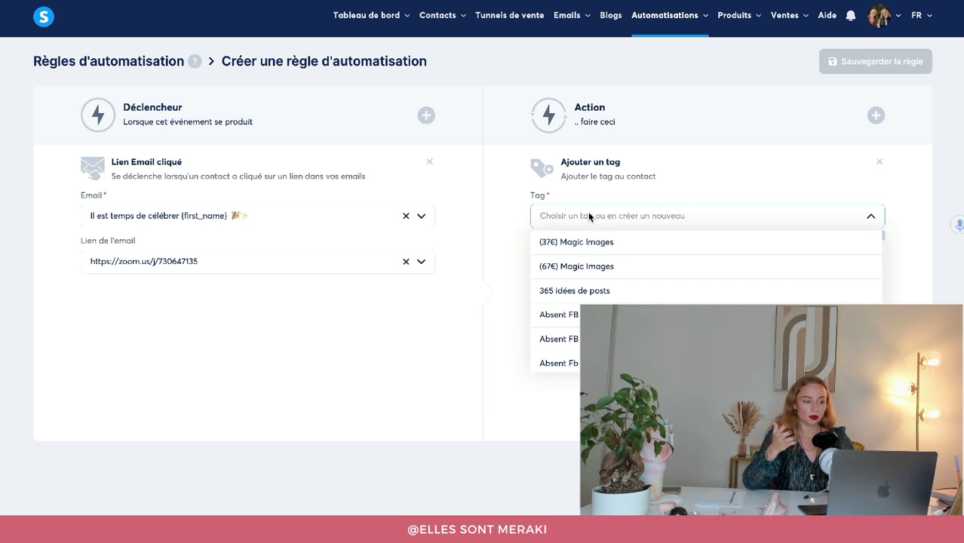
click(389, 346)
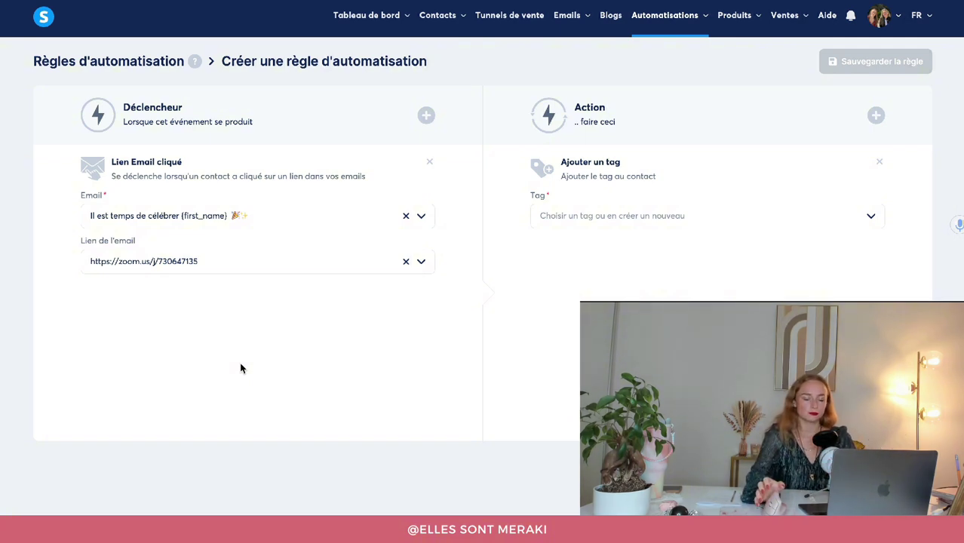
- Open the Emails section of the account settings
mouse_move(890, 26)
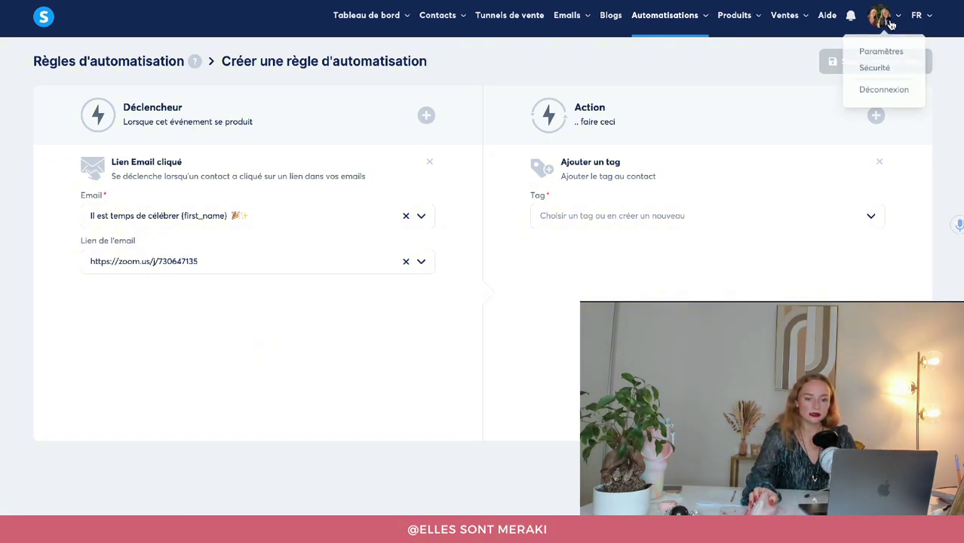
click(881, 52)
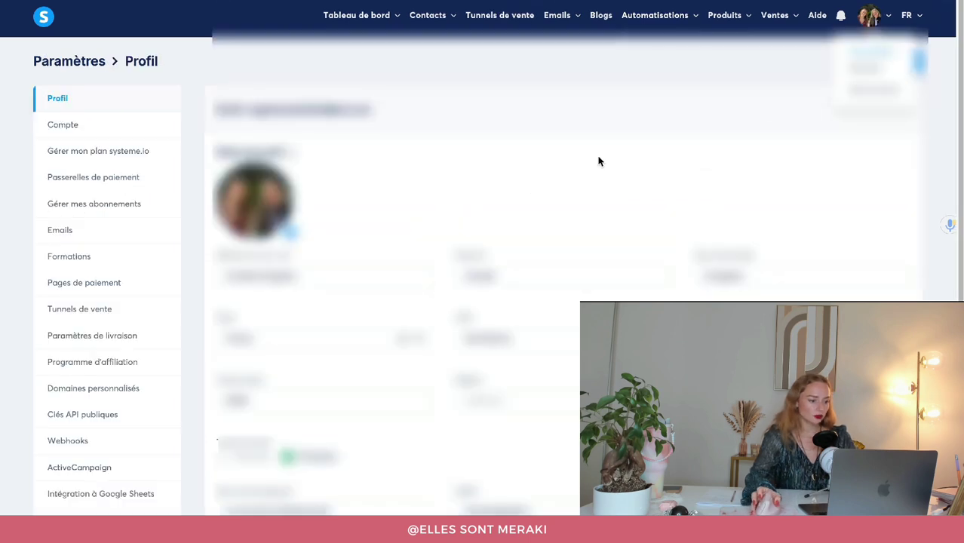
scroll(124, 335, down, 3)
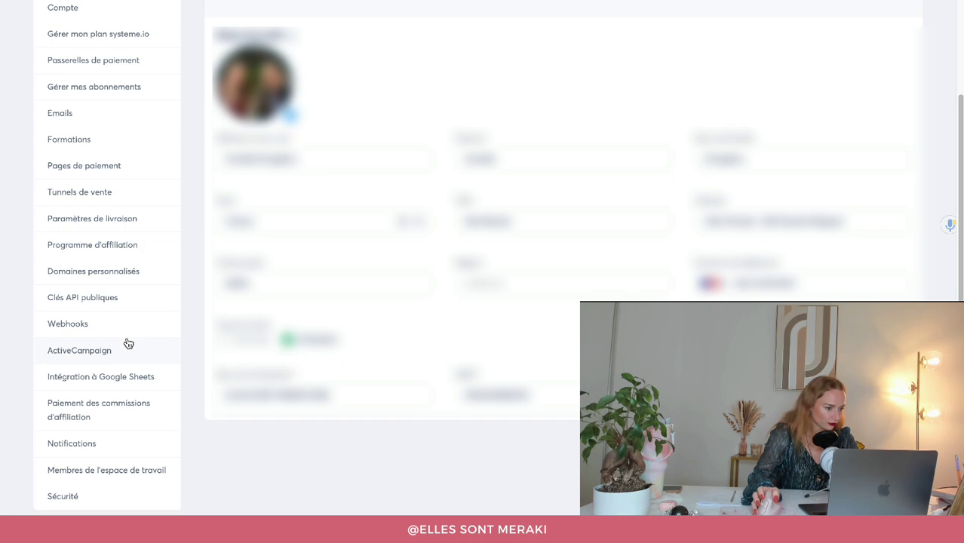
click(63, 115)
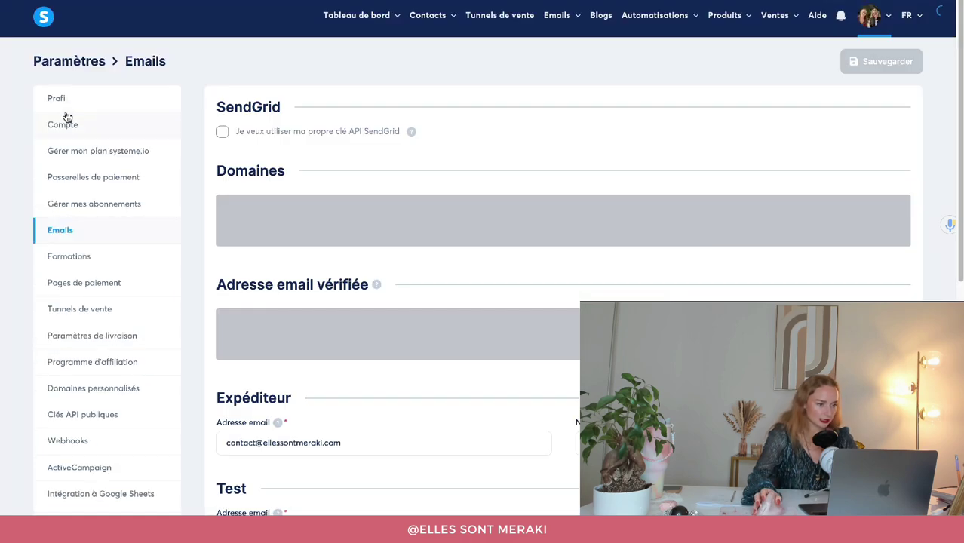
- Examine the email settings down to the footer options, including the "Se désinscrire de la campagne" link option
scroll(219, 294, down, 5)
scroll(219, 294, down, 3)
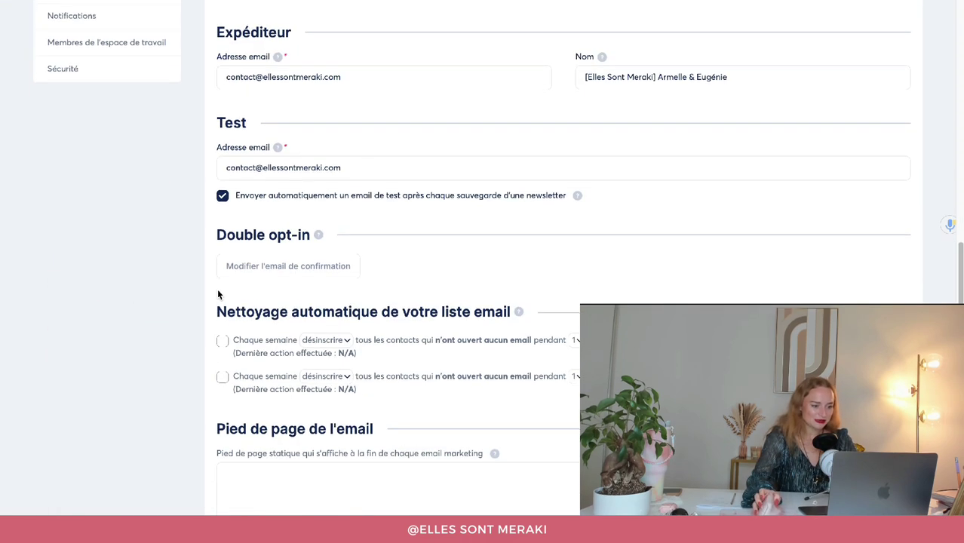
scroll(218, 294, down, 2)
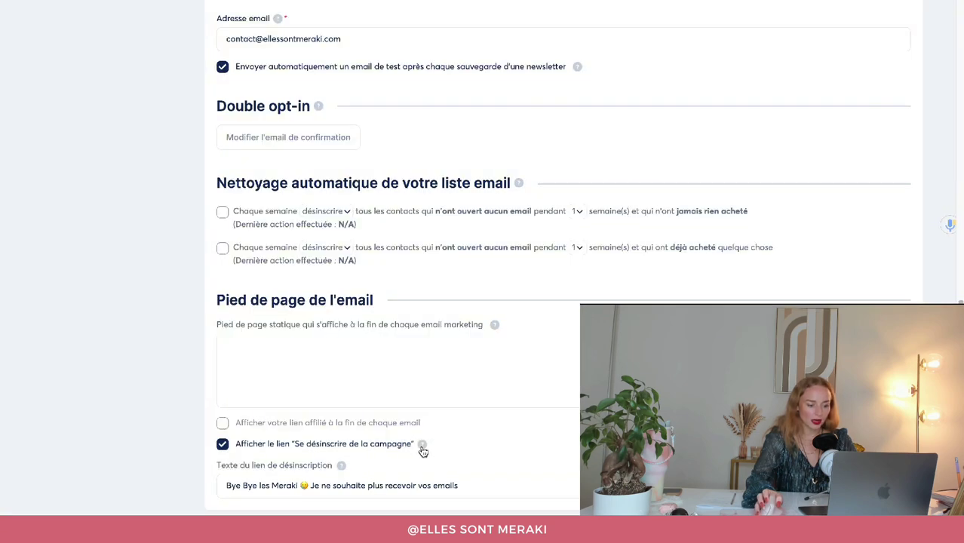
mouse_move(423, 449)
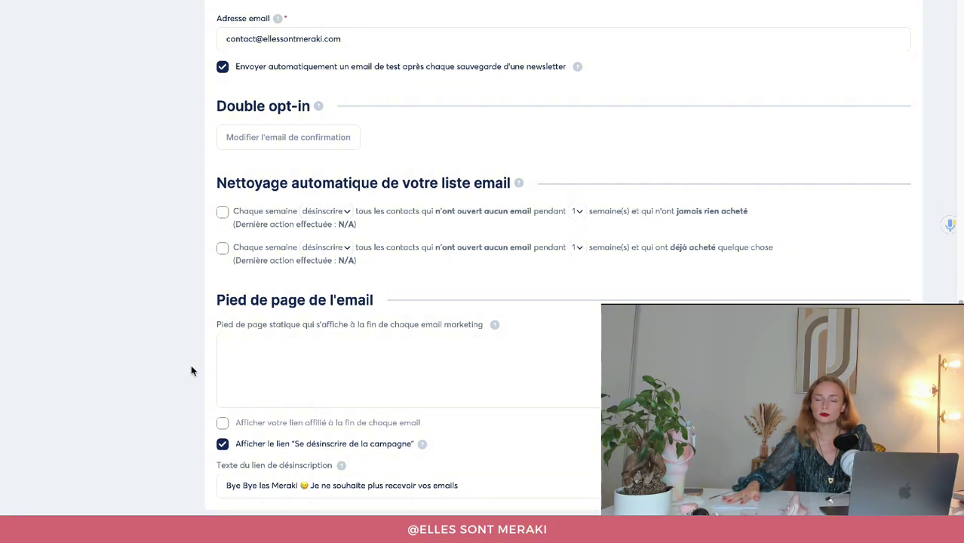
- Set the automatic list cleaning rule for contacts who never bought anything to 20 weeks without opening an email
scroll(191, 364, up, 6)
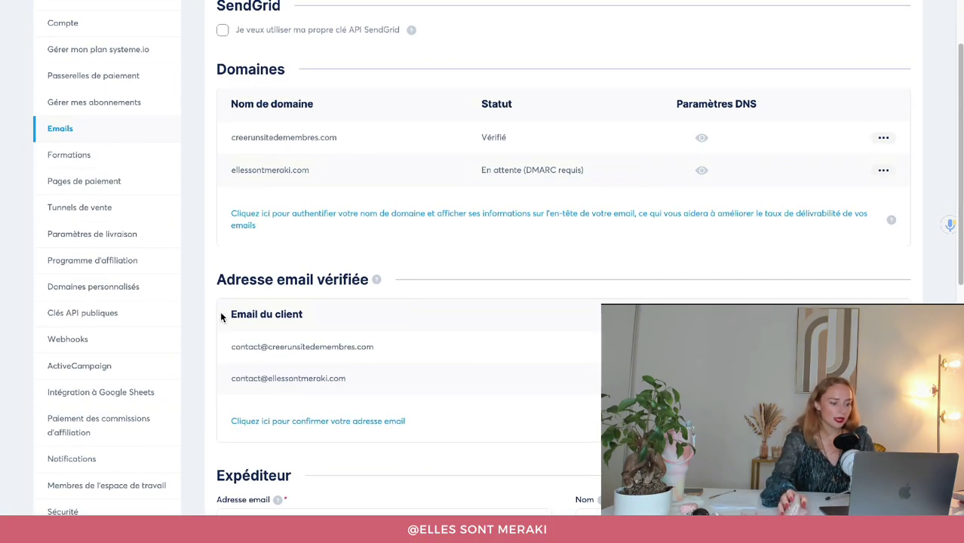
scroll(219, 316, down, 3)
scroll(216, 325, down, 4)
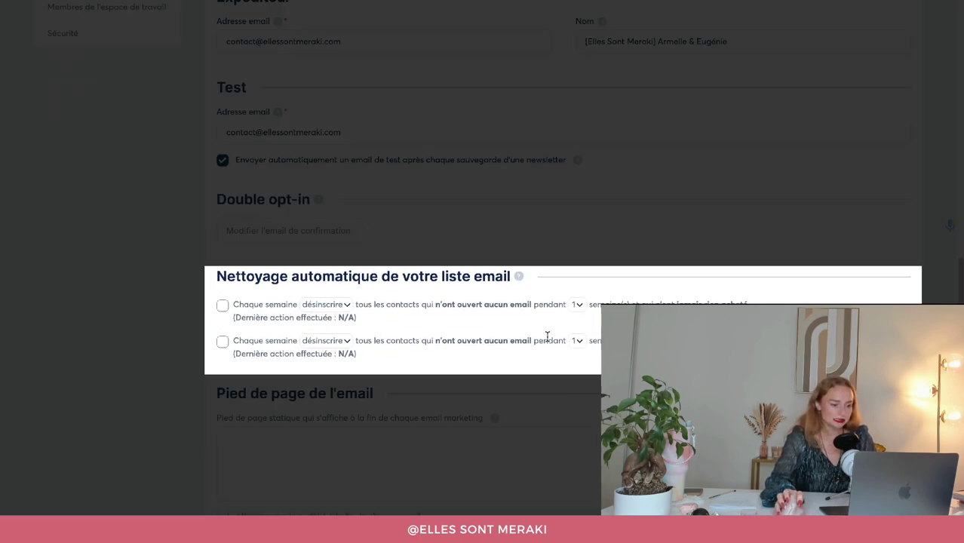
scroll(528, 339, down, 1)
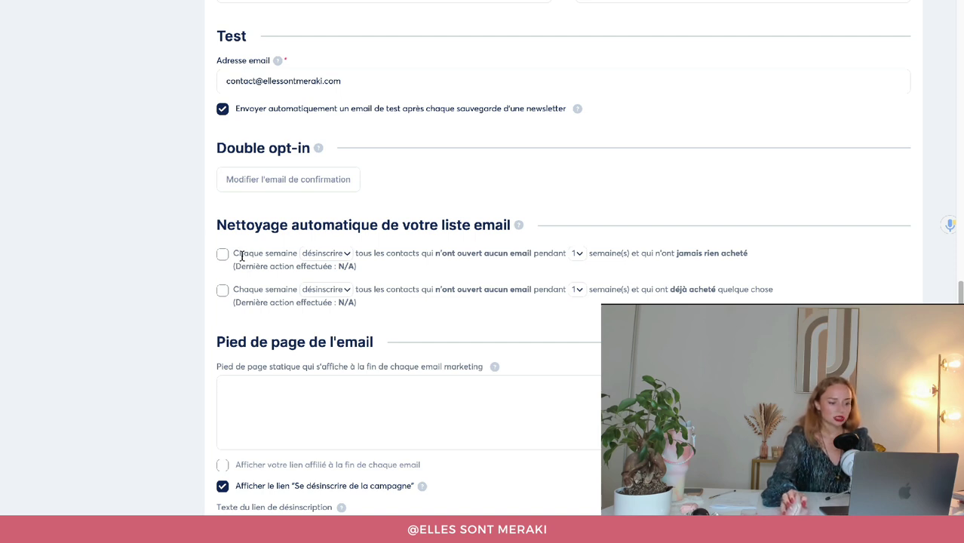
click(341, 254)
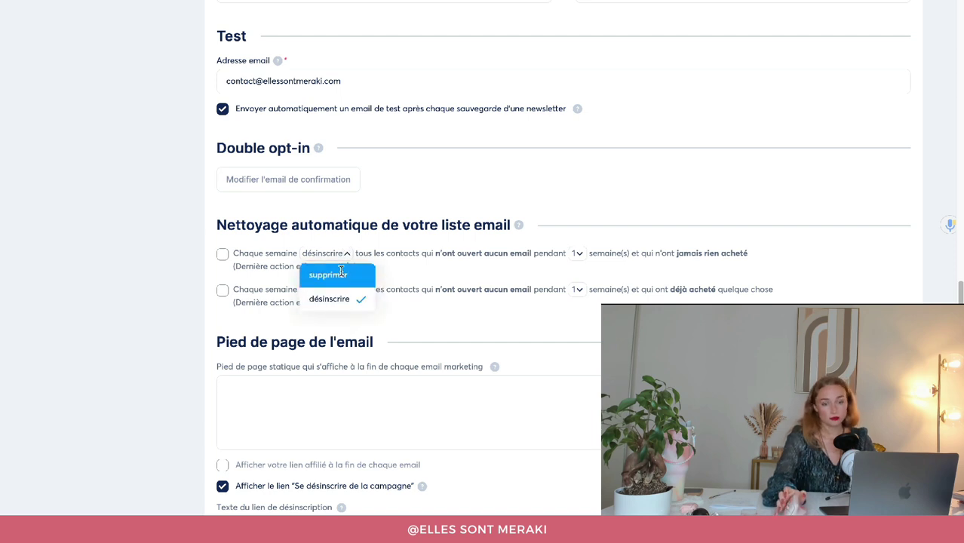
click(383, 255)
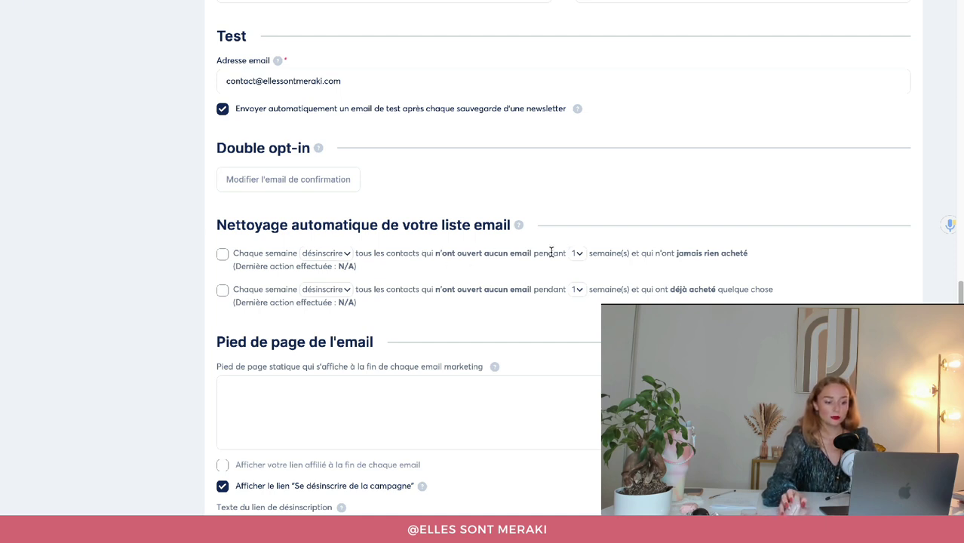
click(577, 254)
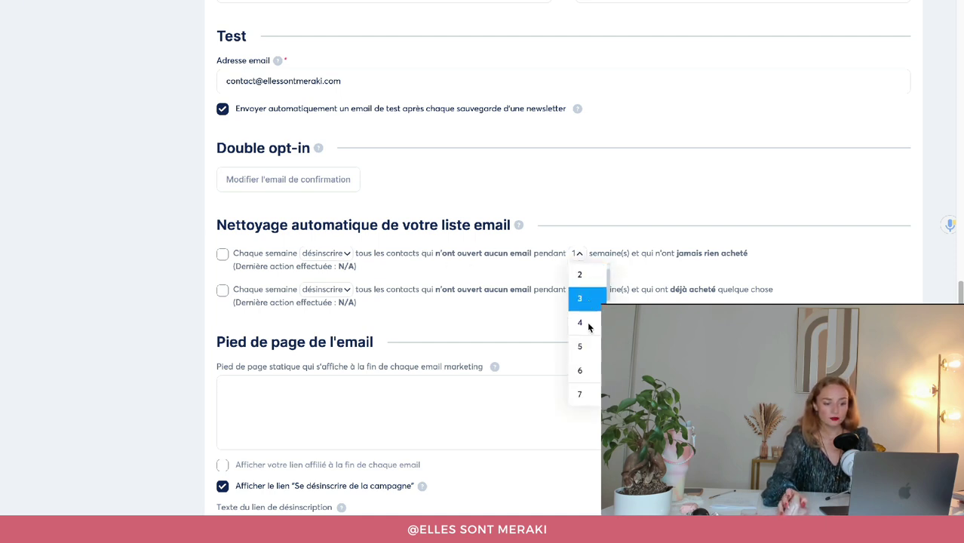
scroll(590, 325, down, 5)
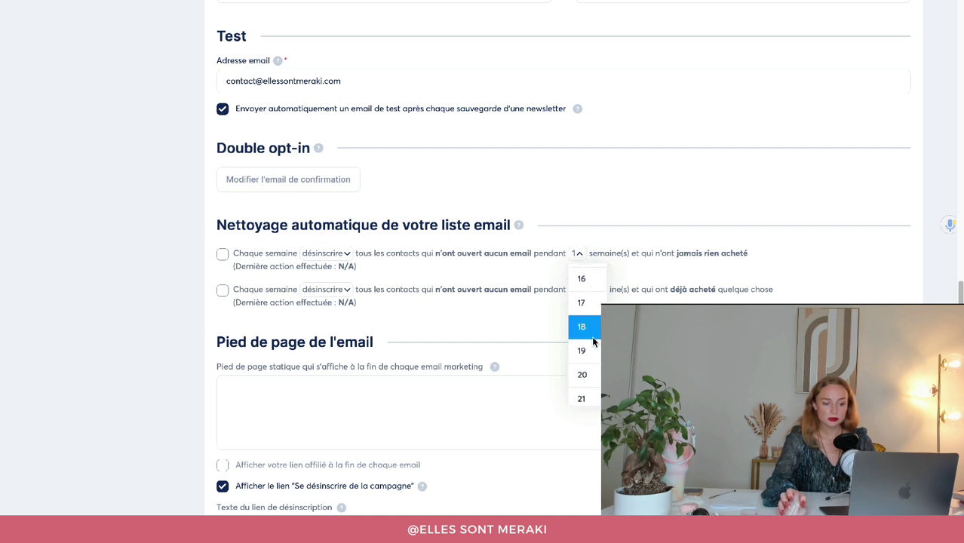
click(582, 374)
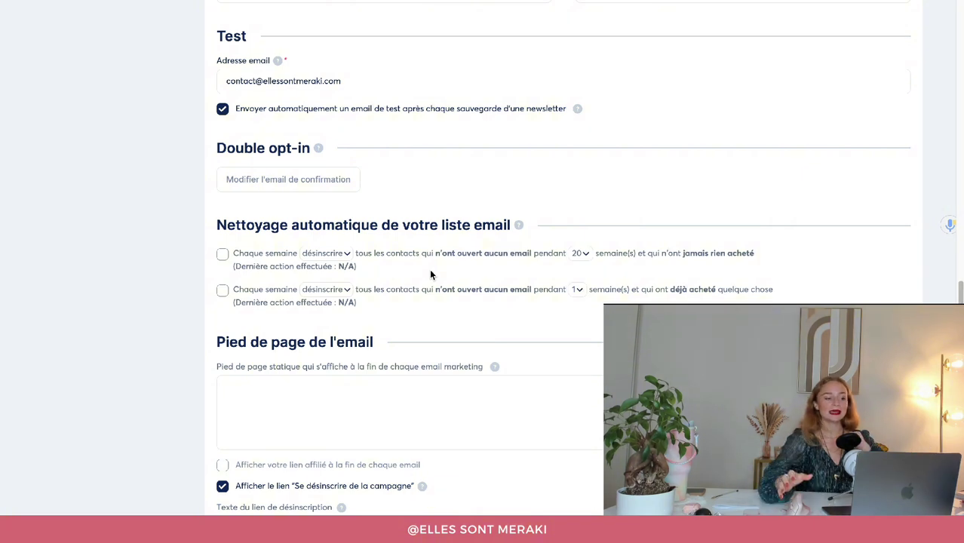
- Open the course "Mini-formation Canva" from the second page of the courses list
scroll(448, 266, up, 15)
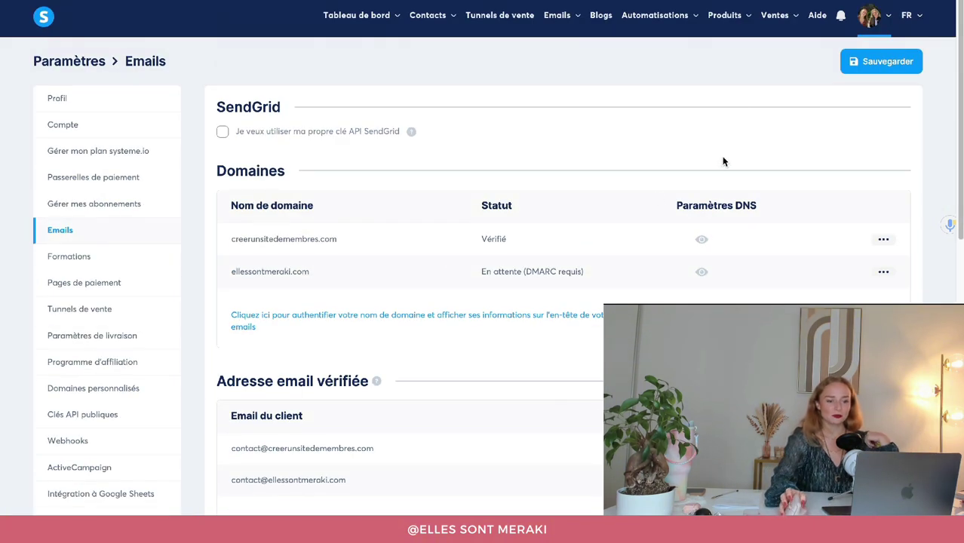
mouse_move(730, 32)
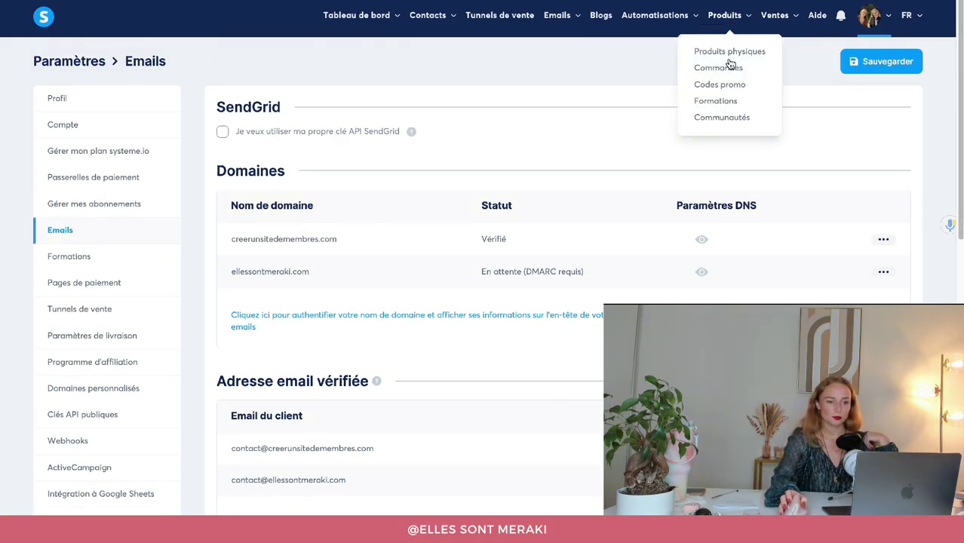
click(717, 101)
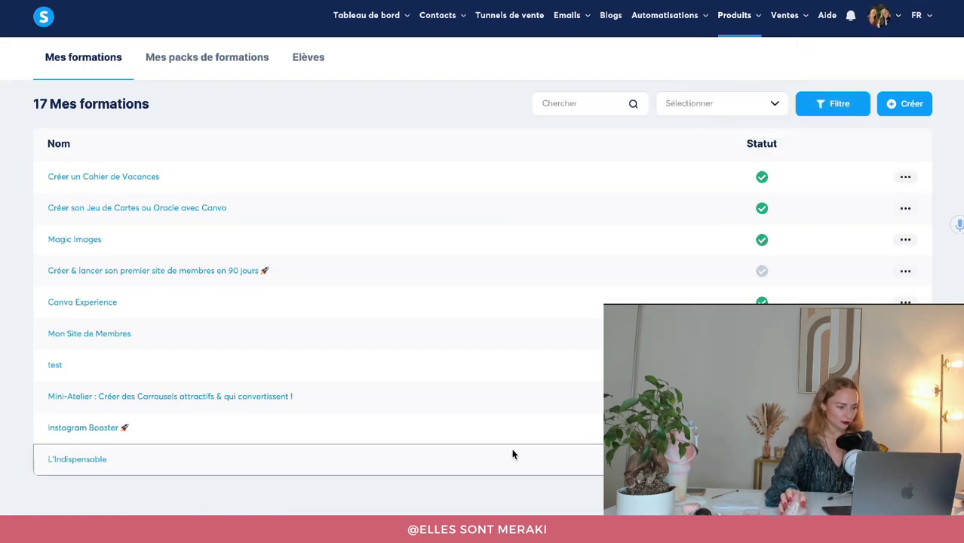
click(902, 494)
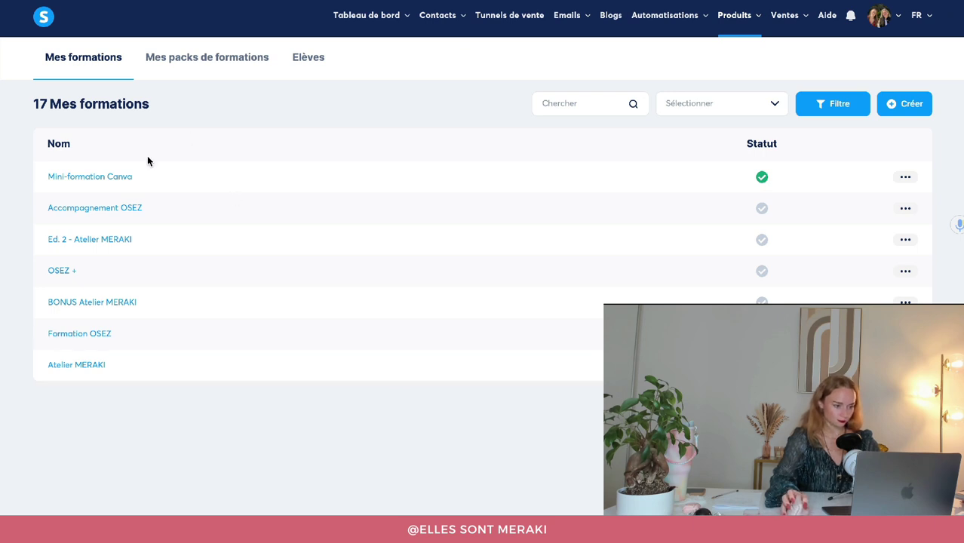
click(114, 179)
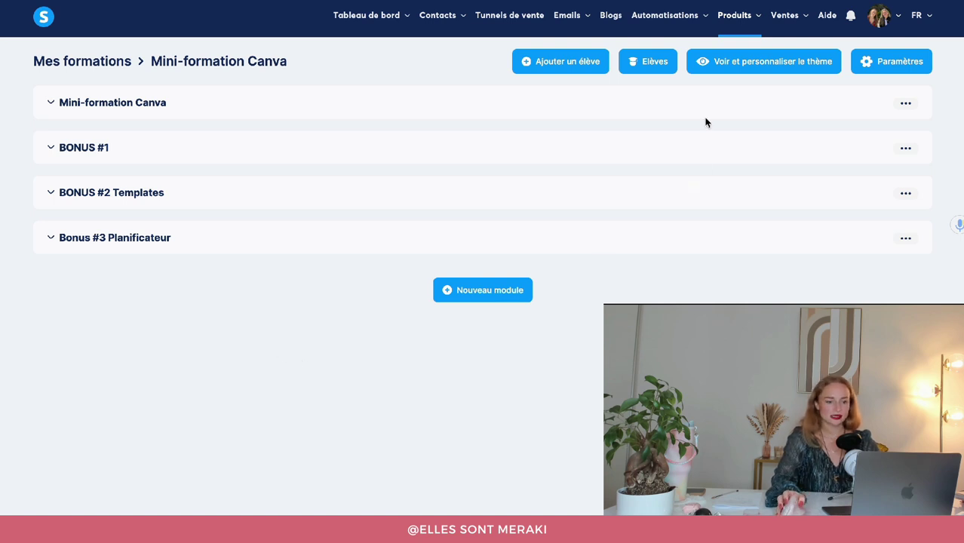
- View the theme of the "Mini-formation Canva" course and open its theme customization settings
click(715, 66)
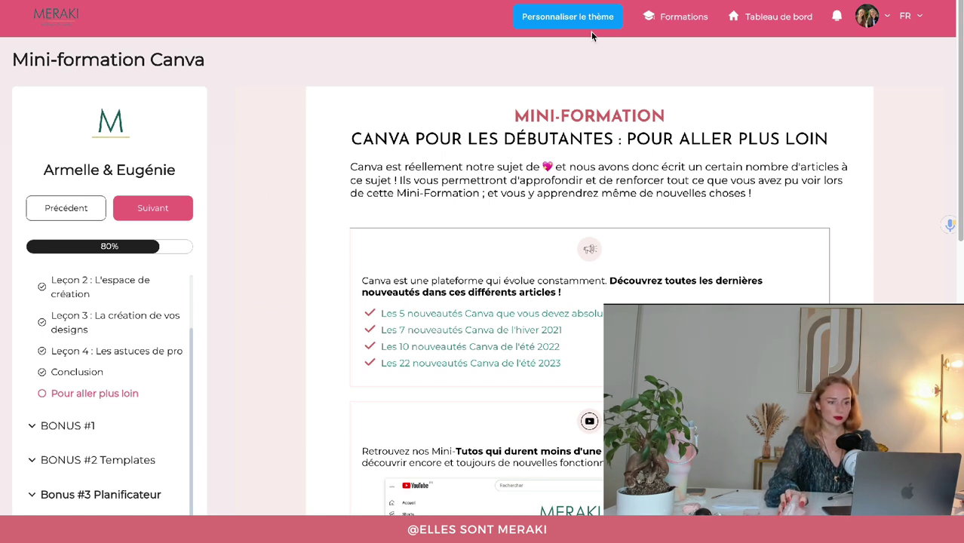
click(556, 21)
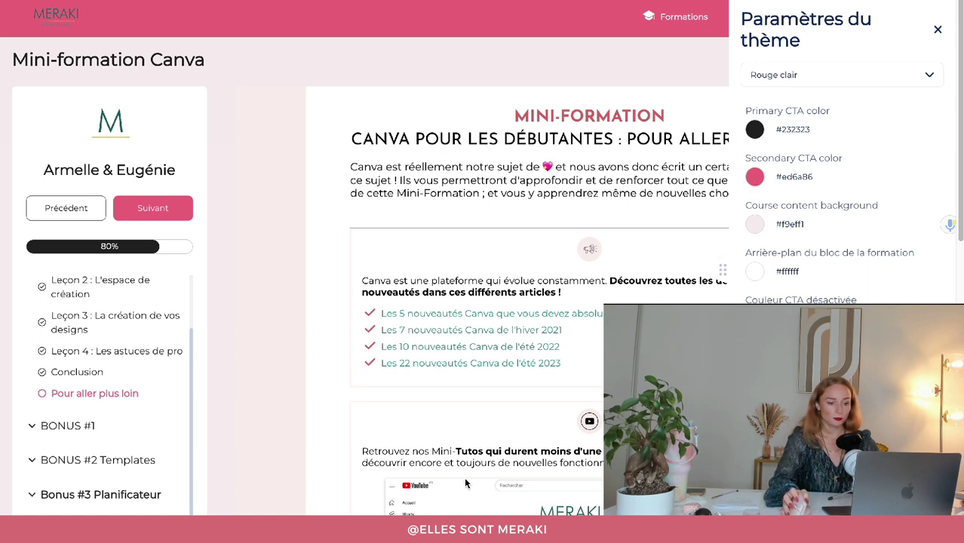
- Make the theme's Secondary CTA color a pale translucent pink, #ed6b8745
click(754, 178)
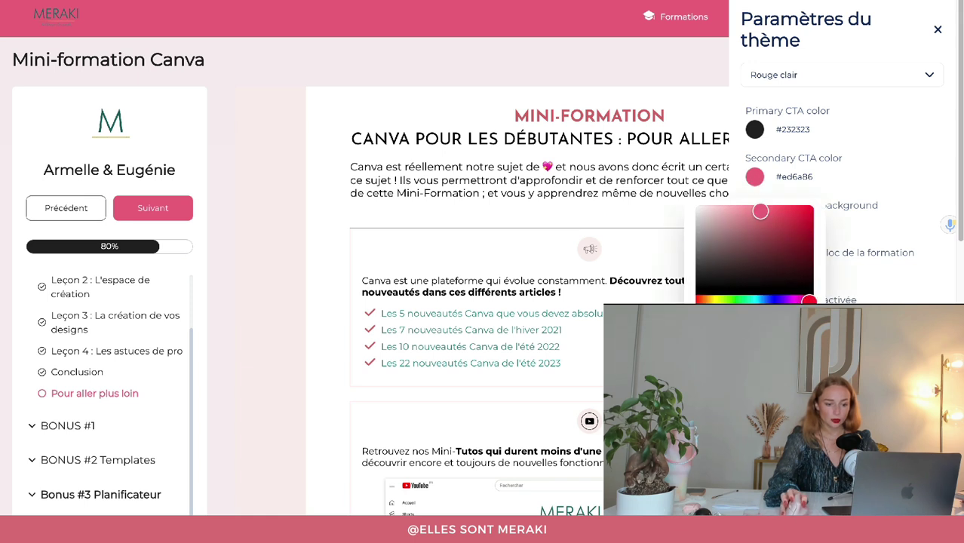
drag(808, 315, 725, 315)
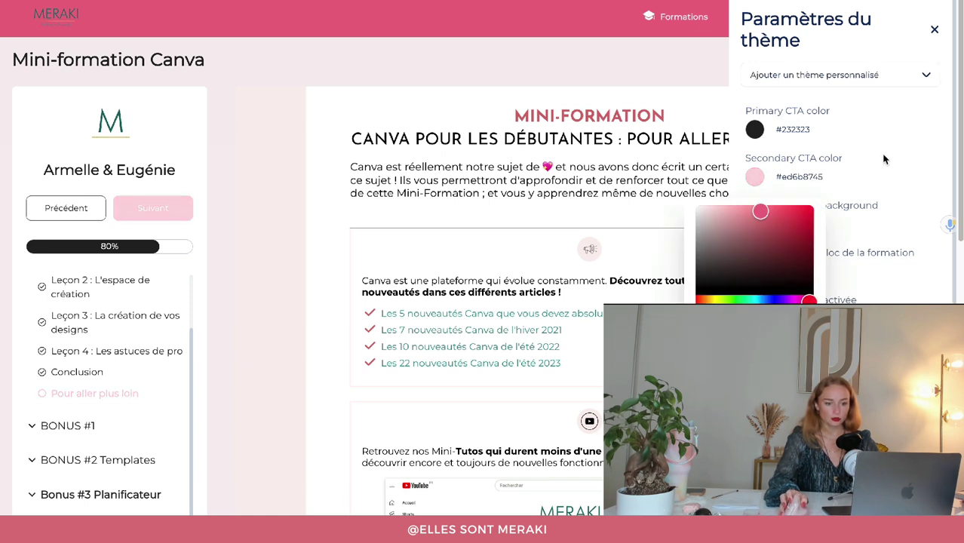
click(887, 154)
- Change the course header's background color to a dark violet-blue at nearly full opacity
click(754, 176)
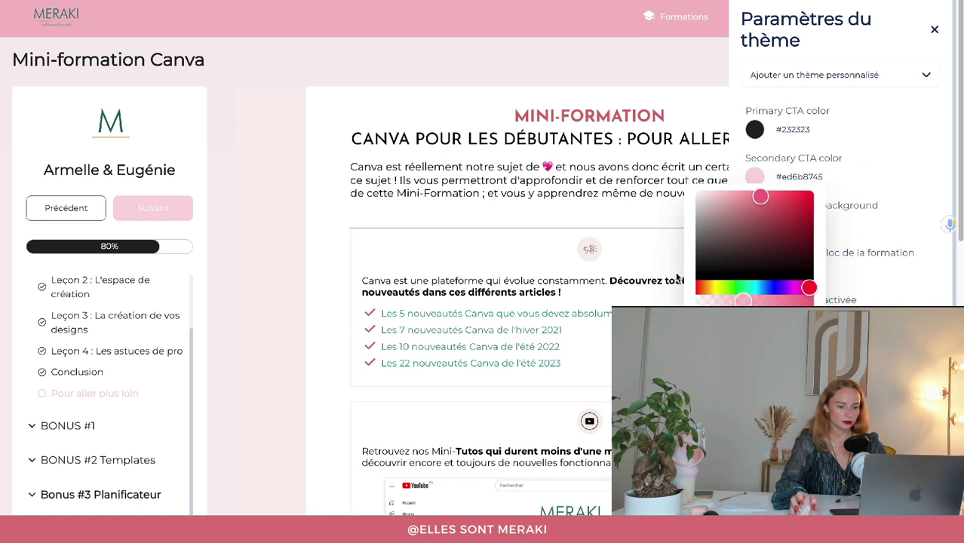
mouse_move(745, 301)
mouse_down()
mouse_move(728, 301)
mouse_move(772, 301)
mouse_move(748, 301)
mouse_up()
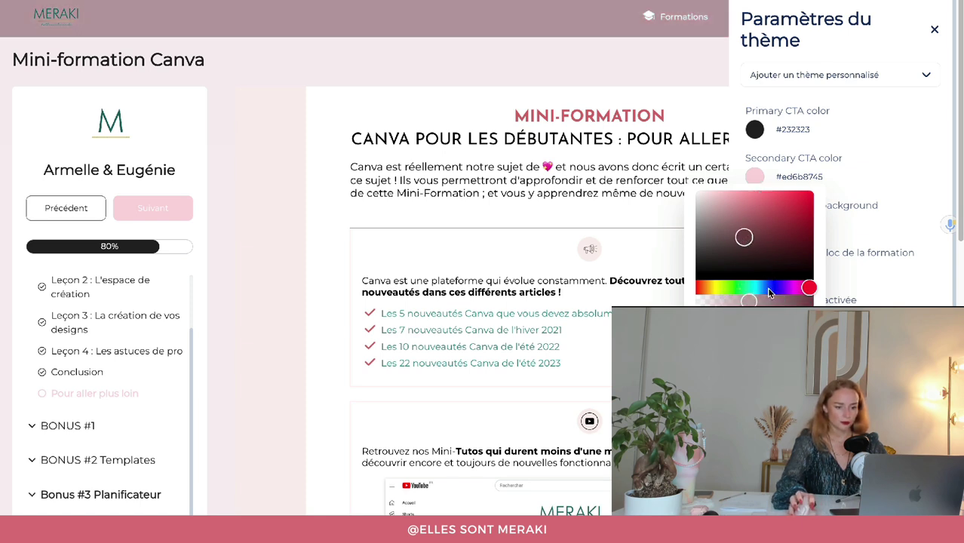
mouse_move(770, 288)
mouse_down()
mouse_move(722, 289)
mouse_move(772, 290)
mouse_up()
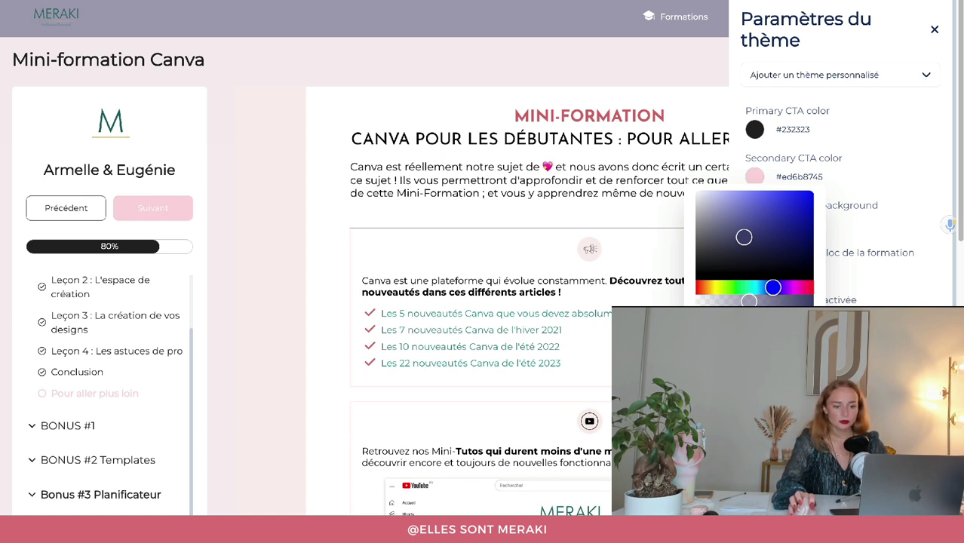
drag(748, 301, 807, 300)
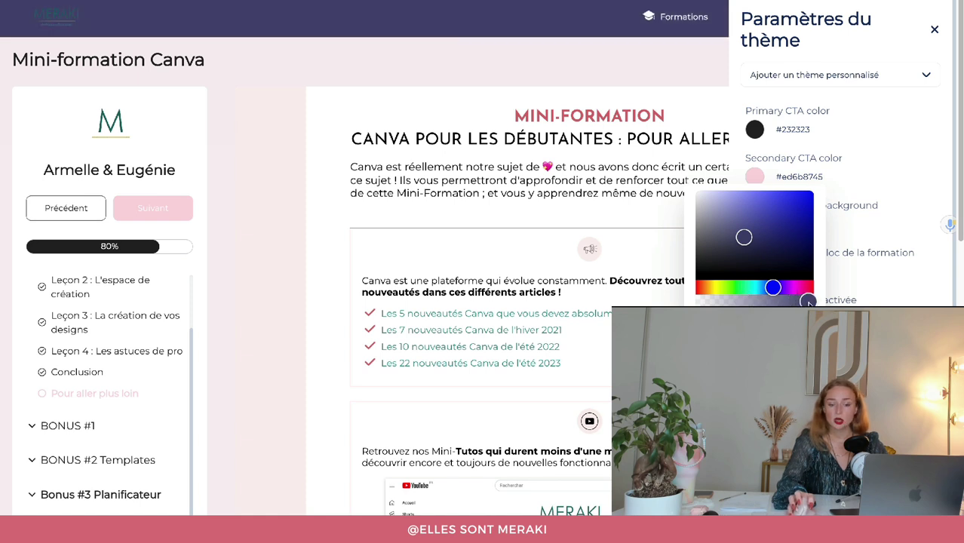
- Browse the predefined course themes, reapply "Rouge clair" and close the theme settings
click(921, 95)
click(927, 75)
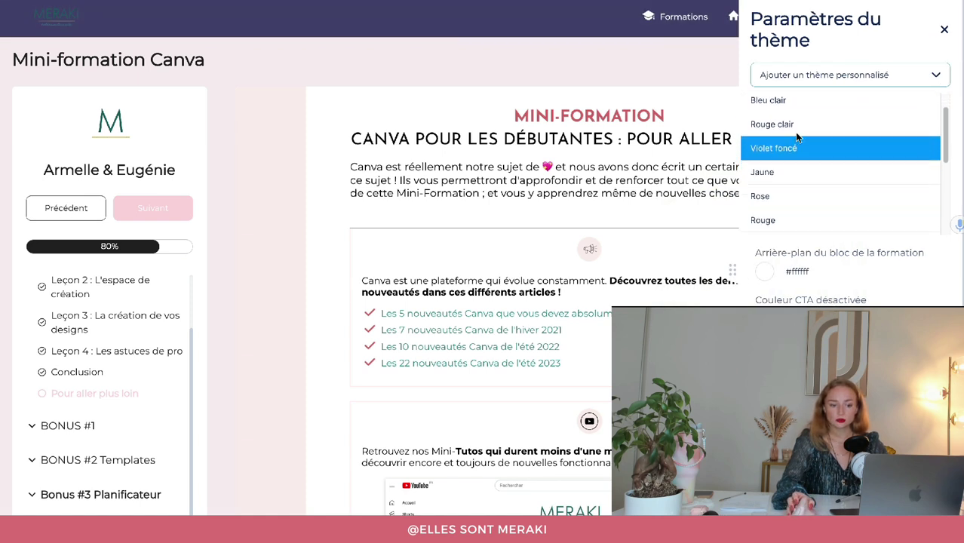
scroll(797, 143, down, 3)
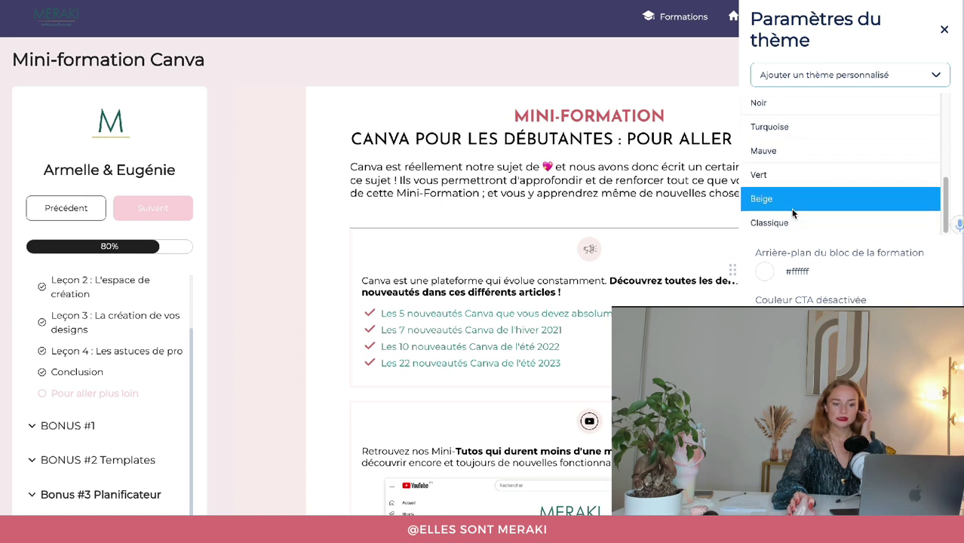
scroll(794, 214, up, 4)
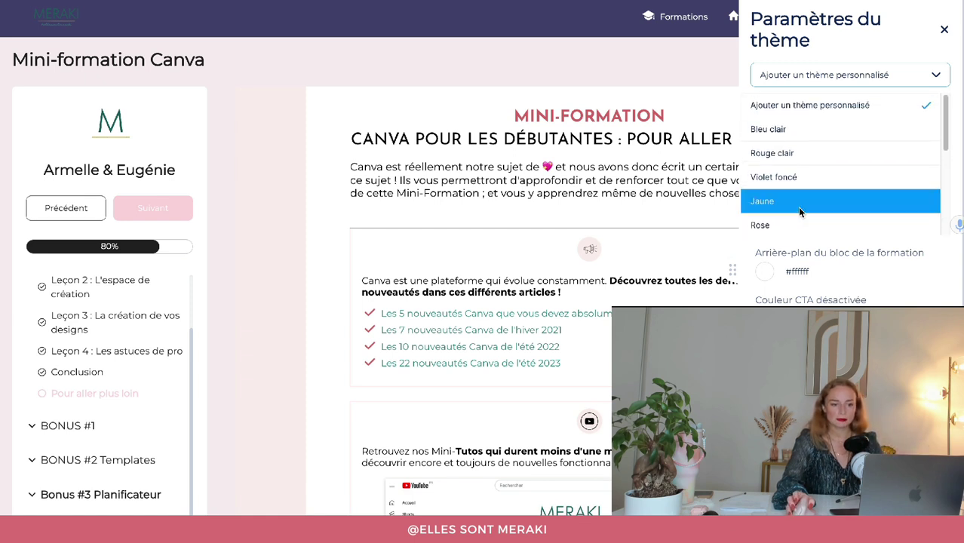
click(851, 52)
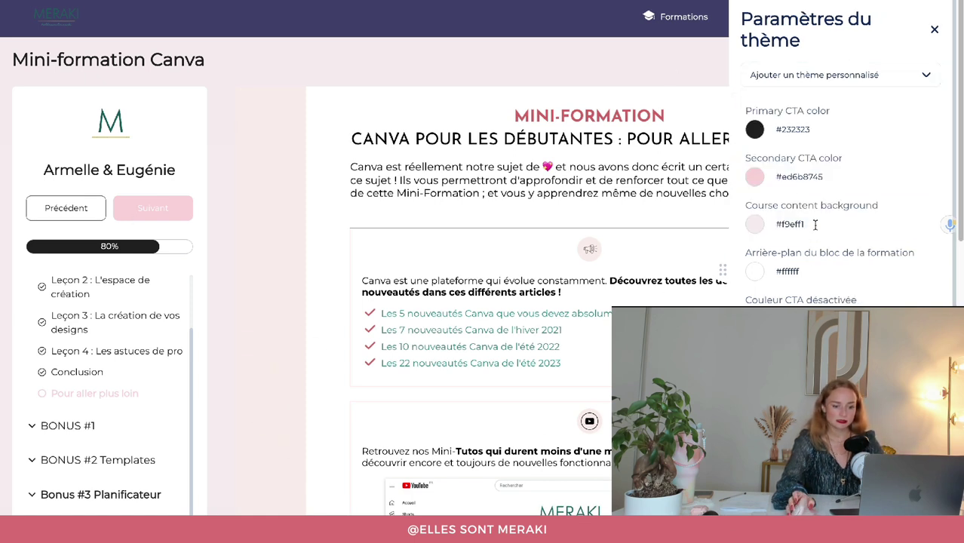
scroll(807, 203, down, 3)
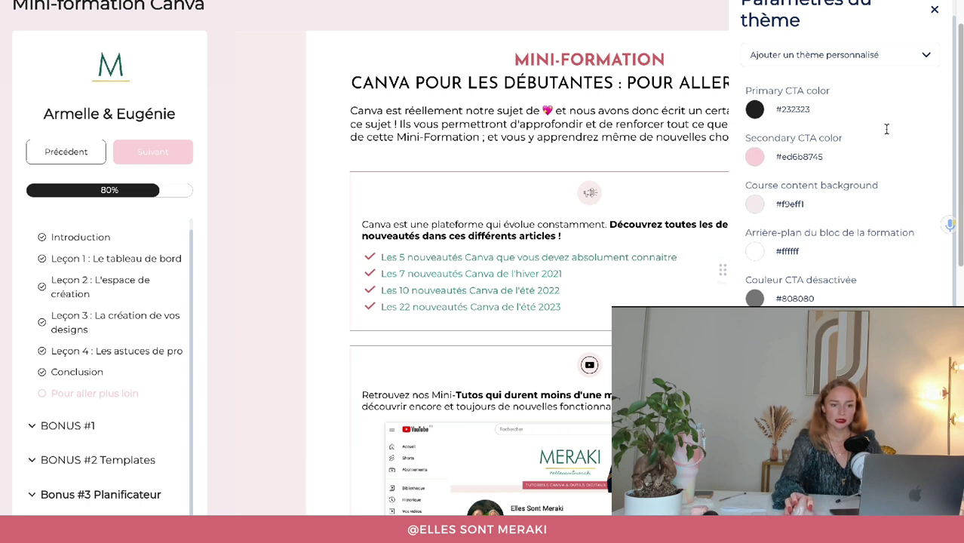
click(864, 59)
scroll(899, 178, down, 3)
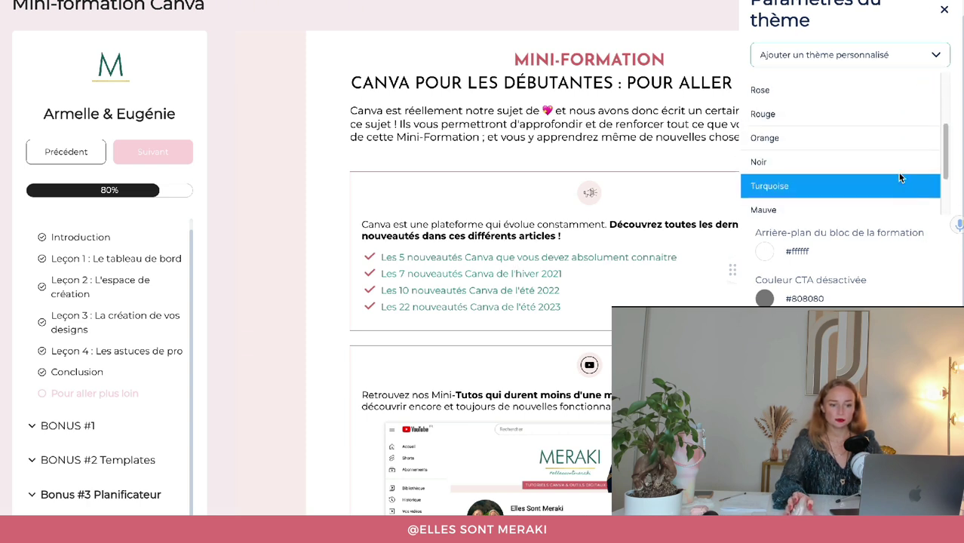
scroll(899, 178, up, 3)
click(858, 34)
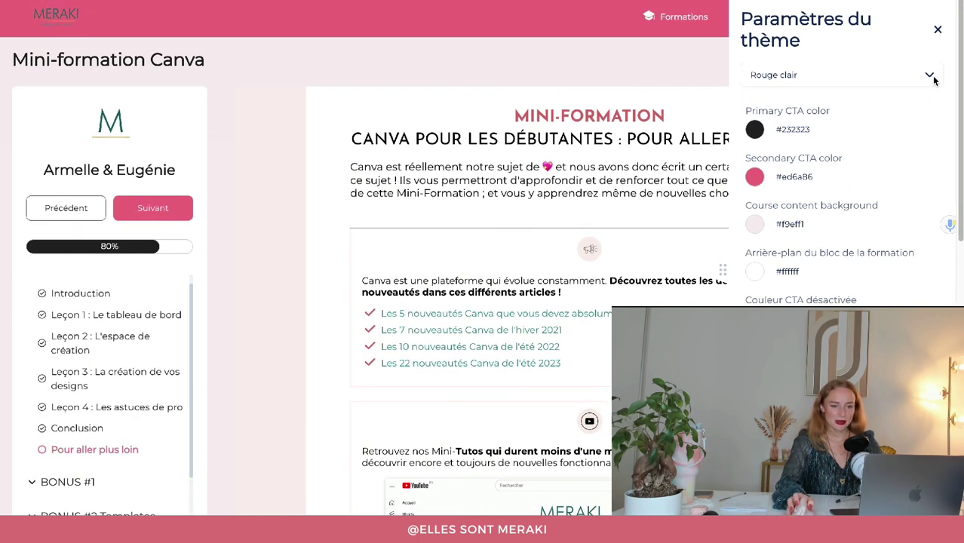
click(936, 31)
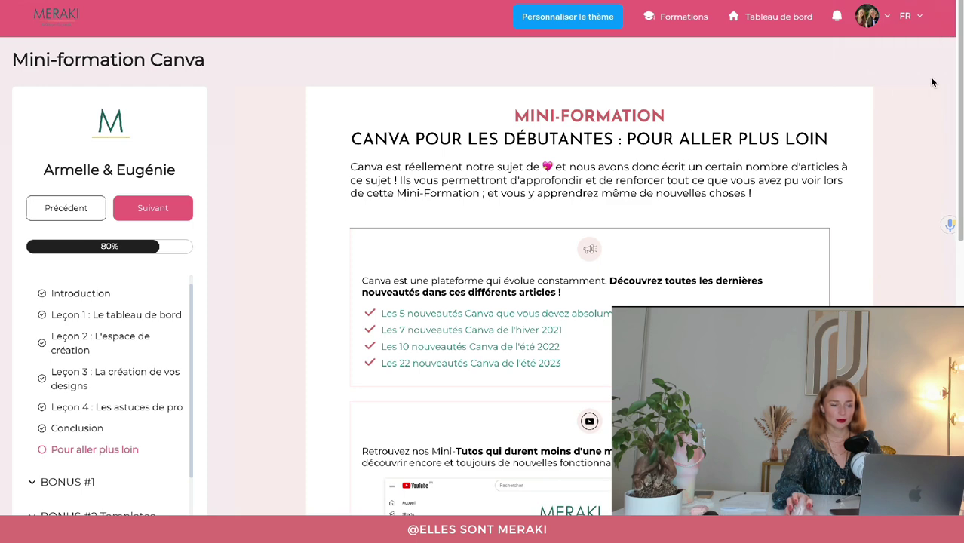